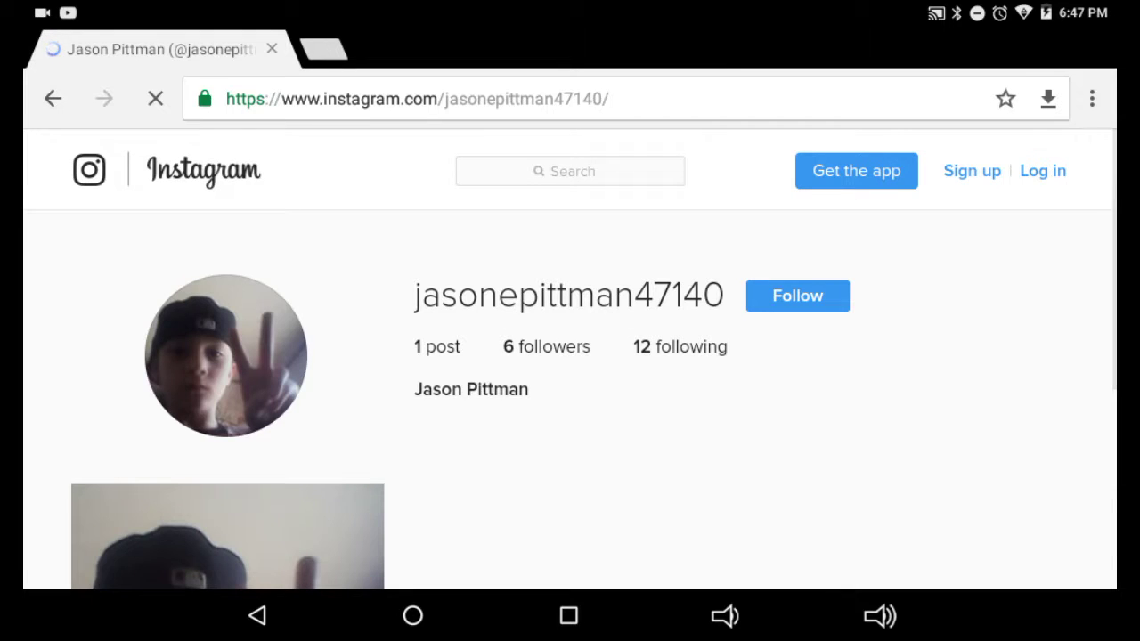
# Step: Select the whole Instagram profile URL in Chrome's address bar and copy it
pyautogui.scroll(-2, 570, 311)
pyautogui.scroll(-3, 570, 312)
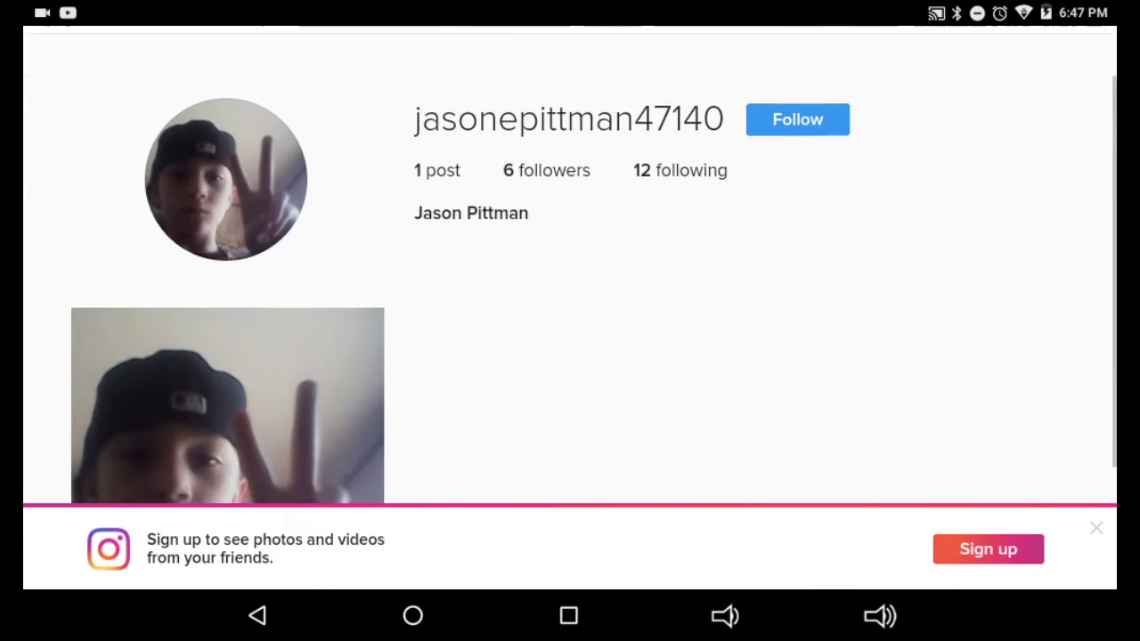
pyautogui.scroll(3, 570, 312)
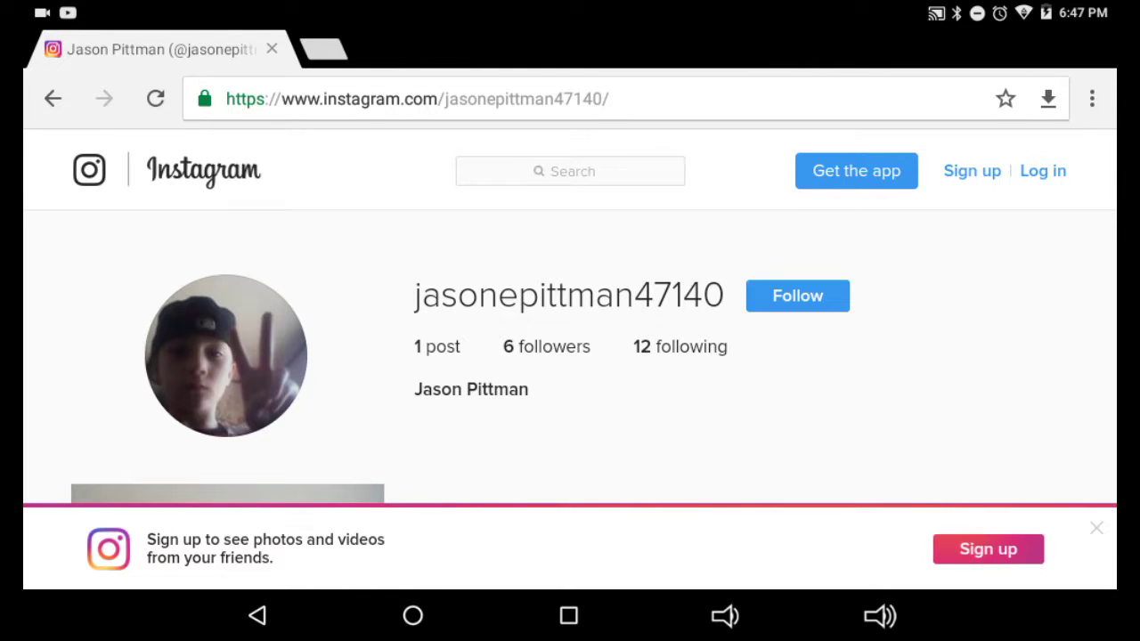
pyautogui.click(417, 99)
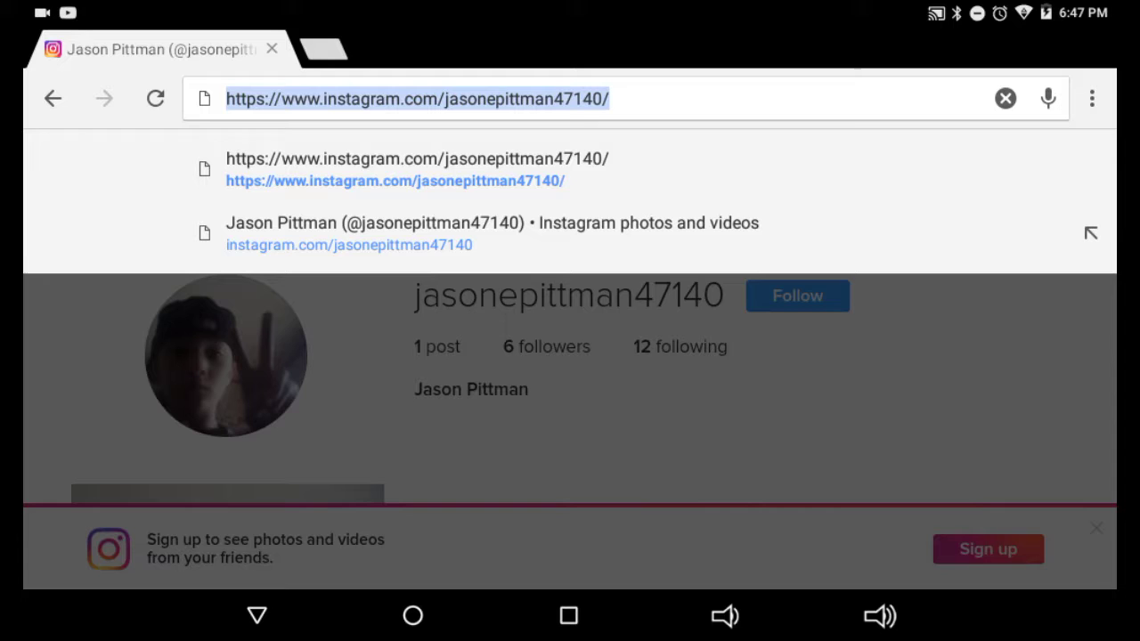
pyautogui.click(603, 99)
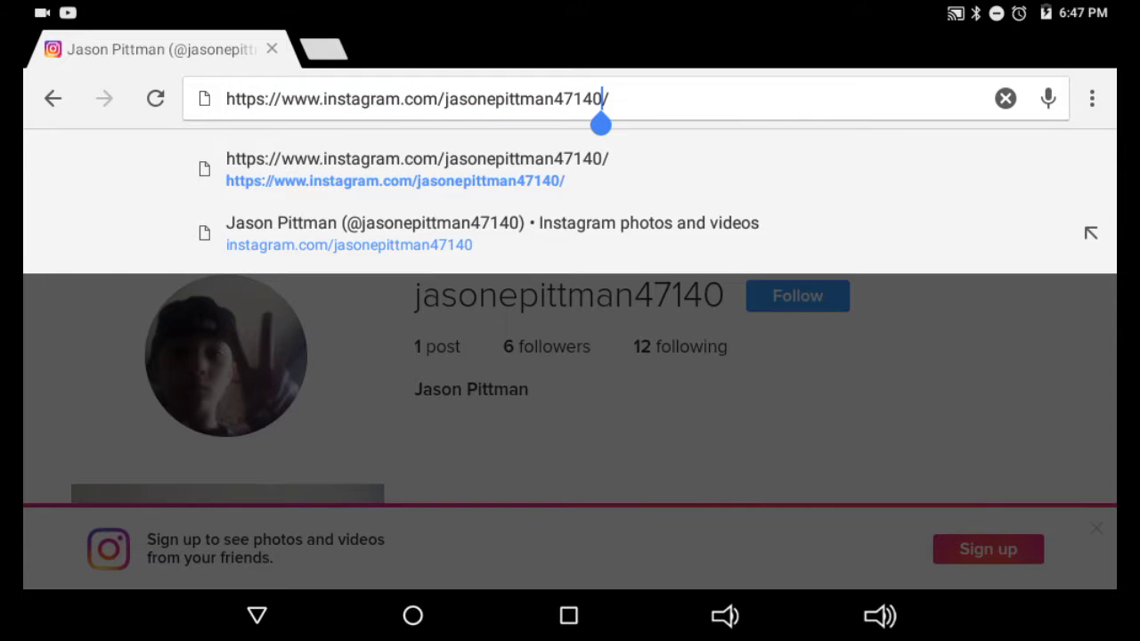
pyautogui.click(601, 125)
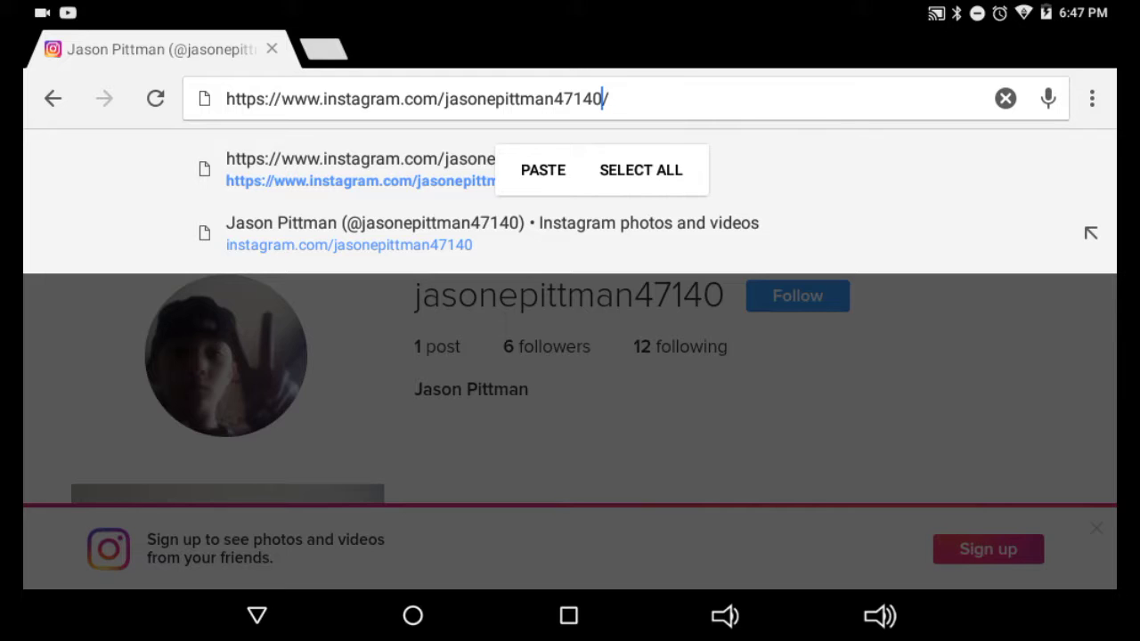
pyautogui.click(641, 170)
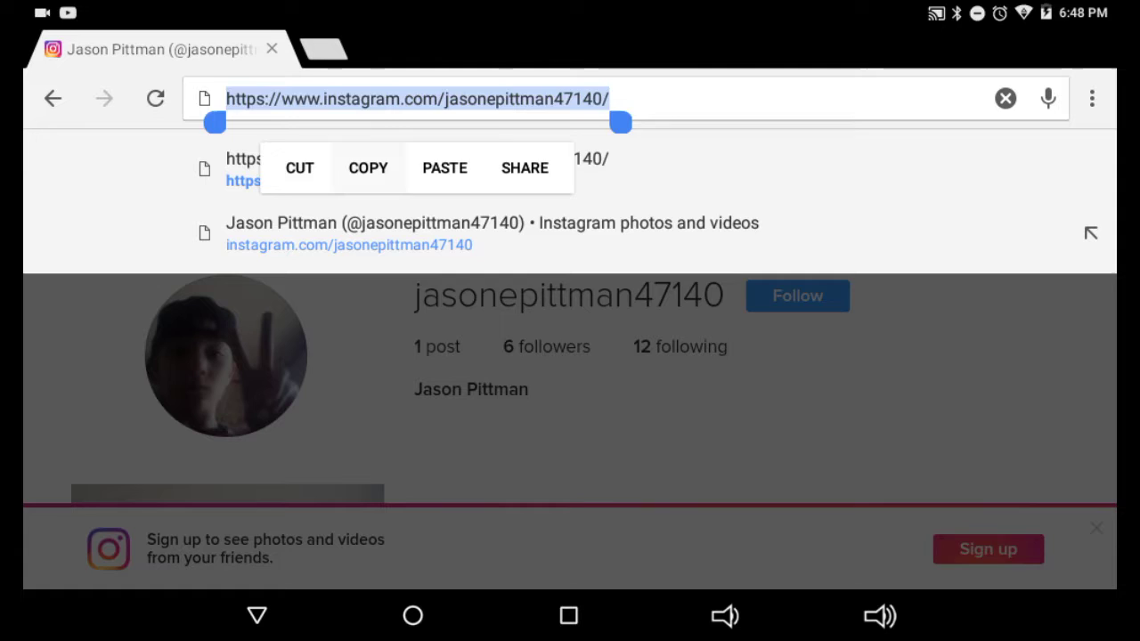
pyautogui.click(368, 167)
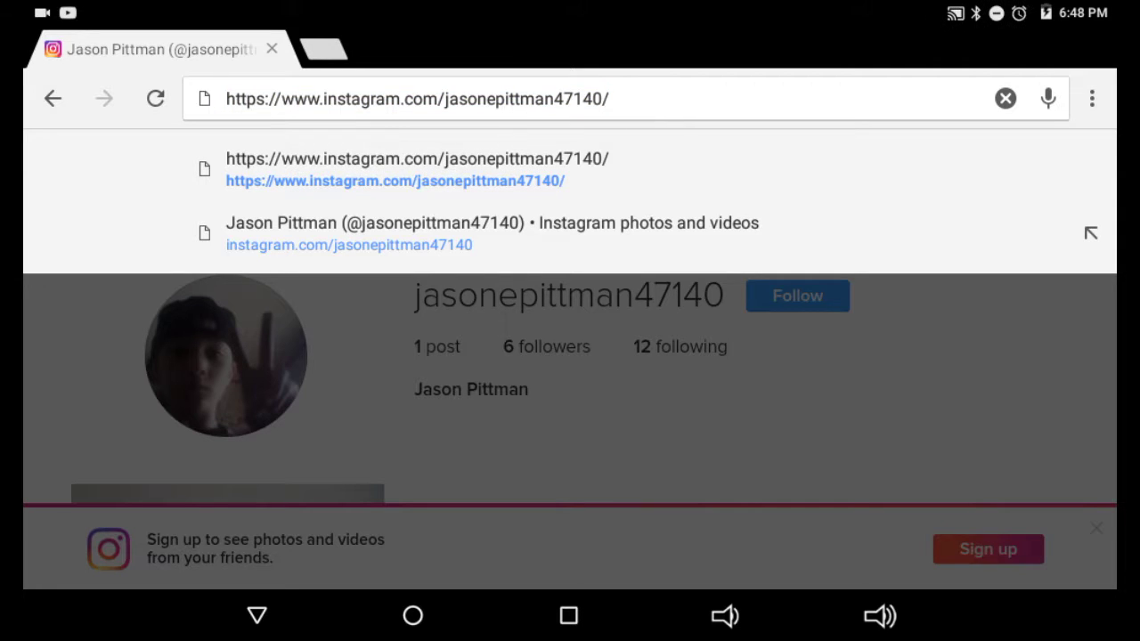
# Step: Paste the copied profile URL back over the address, dismiss suggestions, and leave Chrome
pyautogui.click(593, 99)
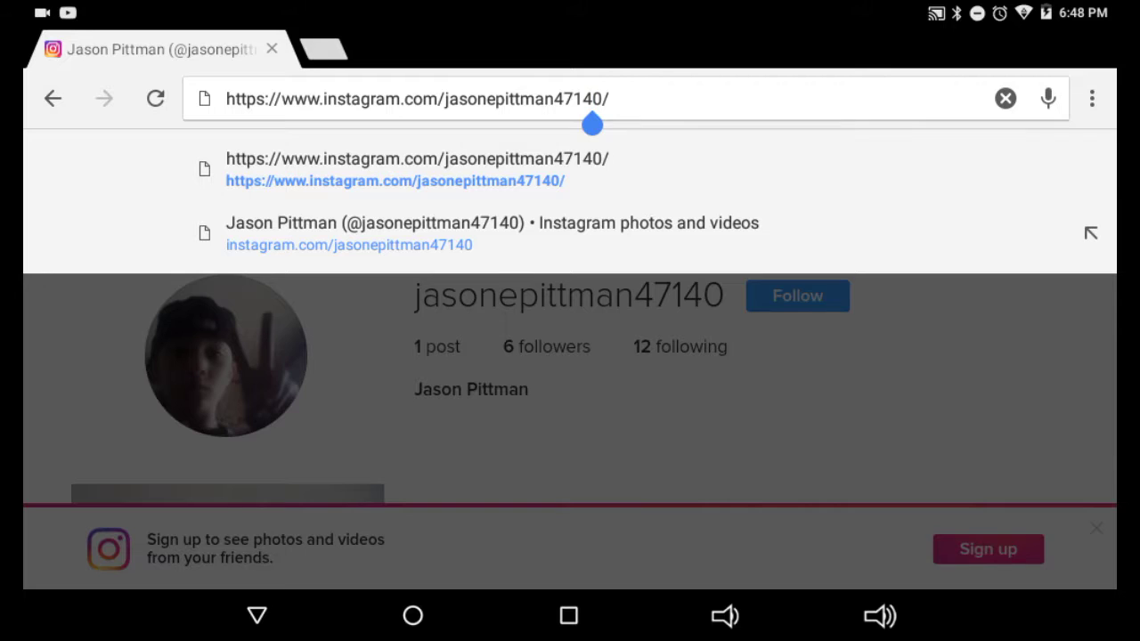
pyautogui.click(592, 124)
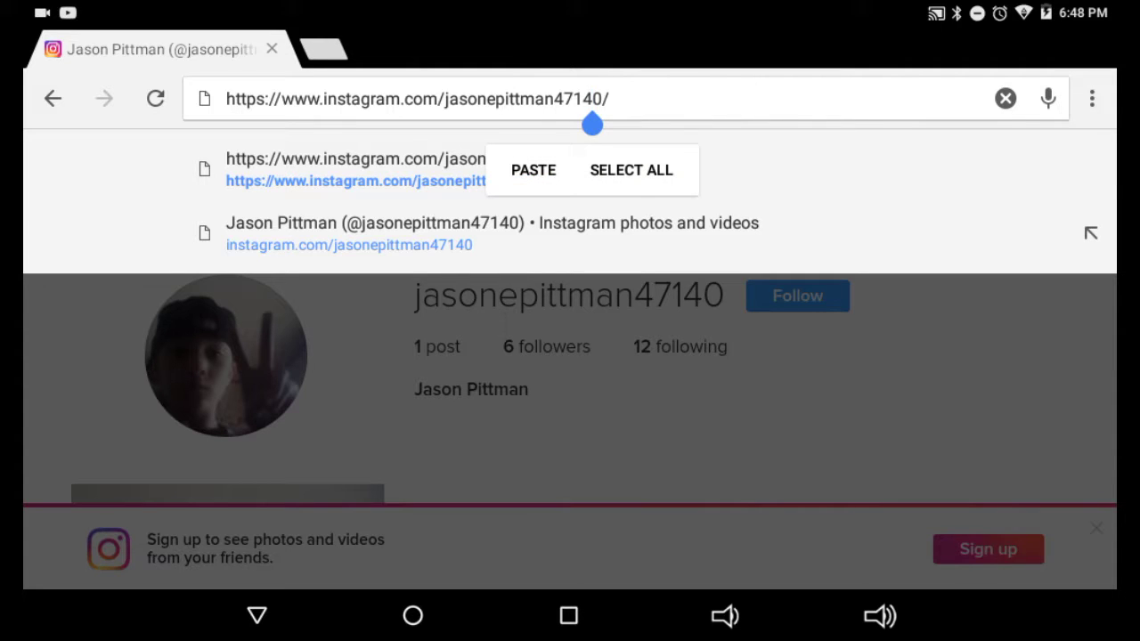
pyautogui.click(630, 170)
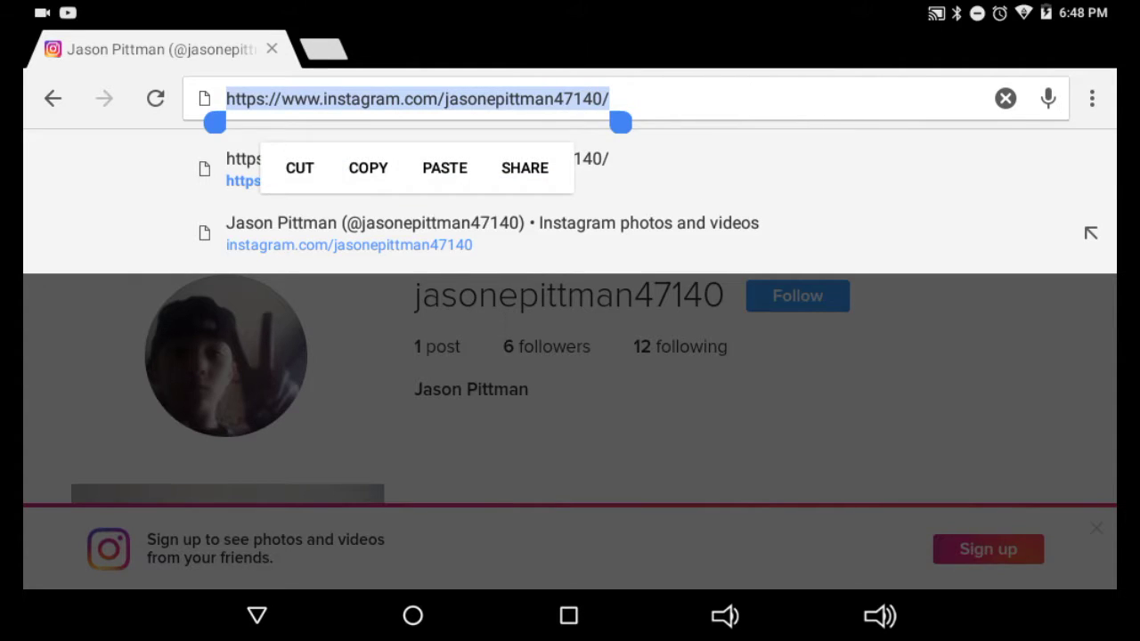
pyautogui.click(444, 167)
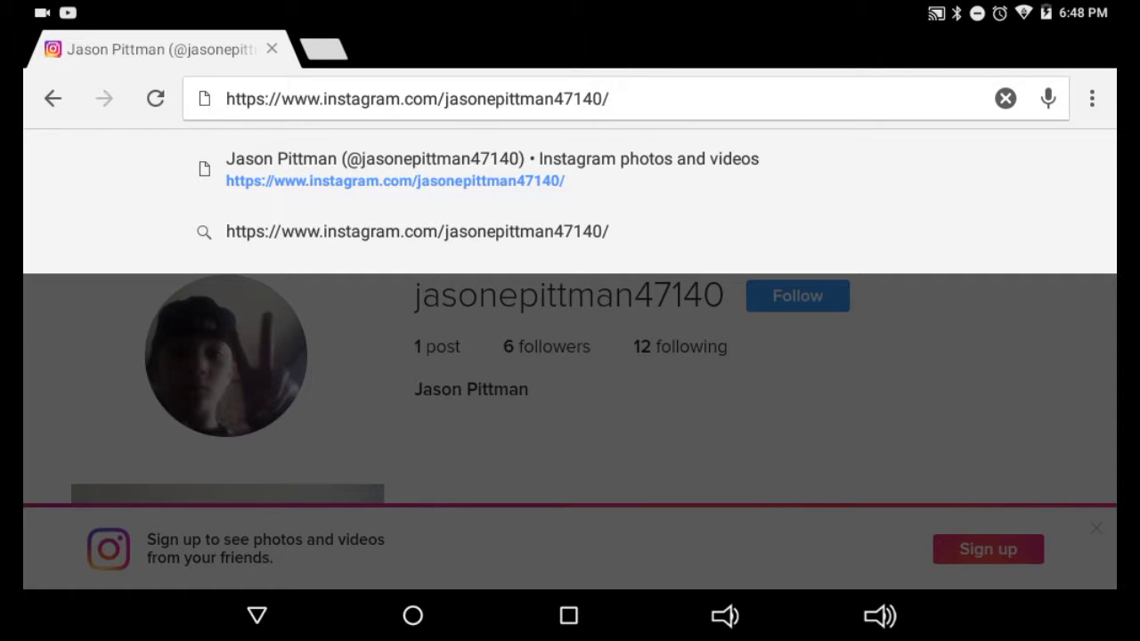
pyautogui.press('Escape')
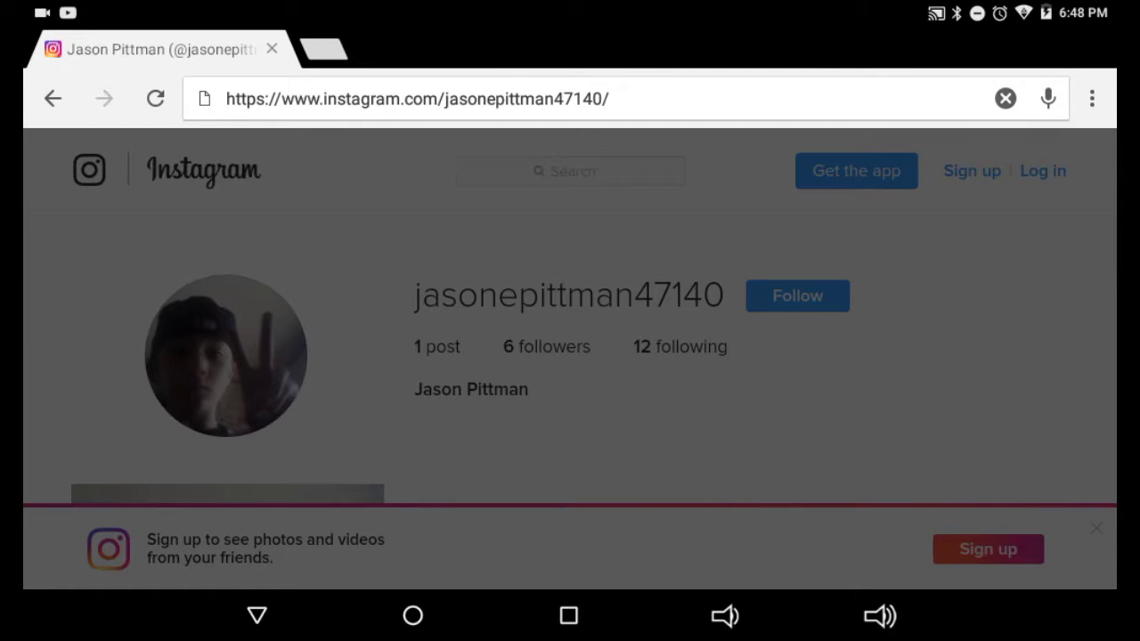
pyautogui.click(568, 615)
# Step: Go to the home screen and swipe to the next page of apps
pyautogui.click(413, 616)
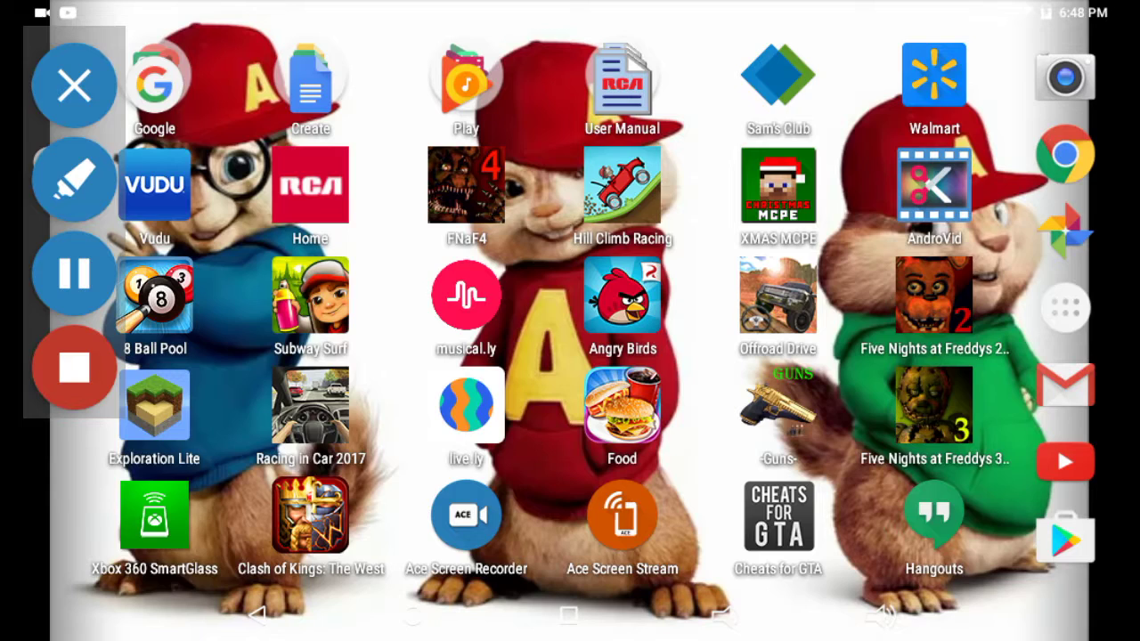
pyautogui.moveTo(802, 401); pyautogui.dragTo(356, 401)
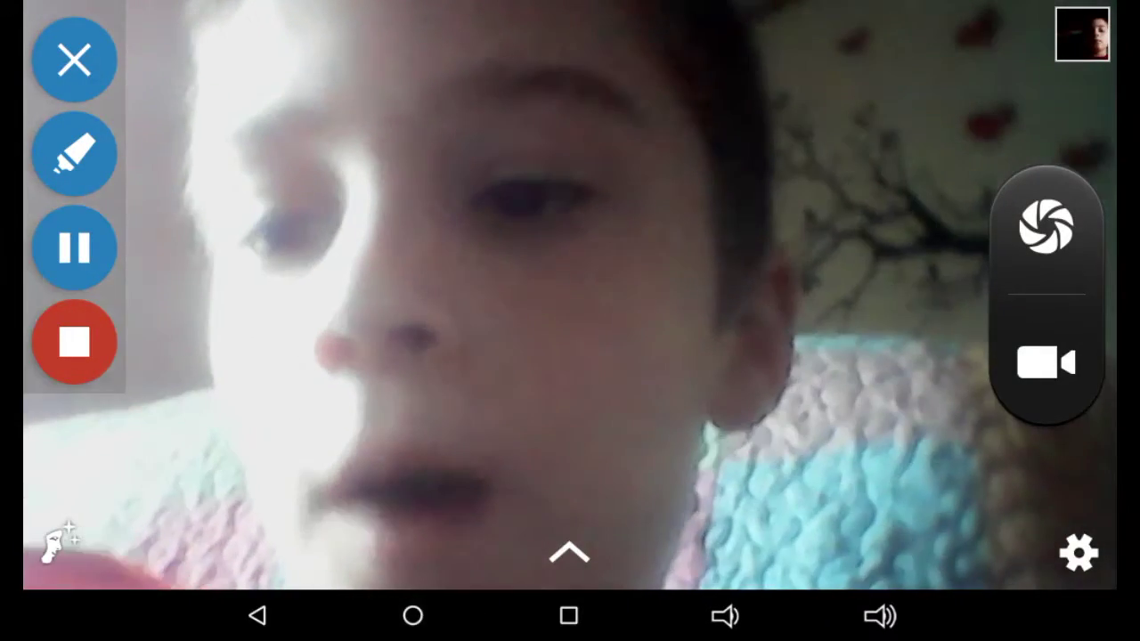
# Step: Leave the Camera for the home screen and launch Google Photos
pyautogui.press('super')
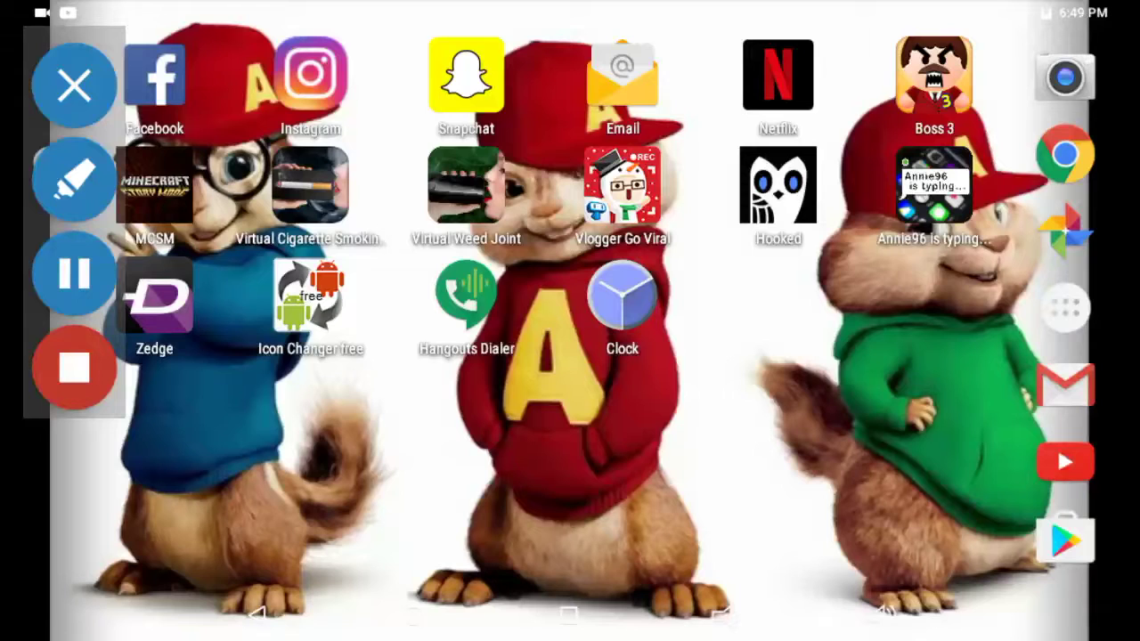
pyautogui.click(1065, 230)
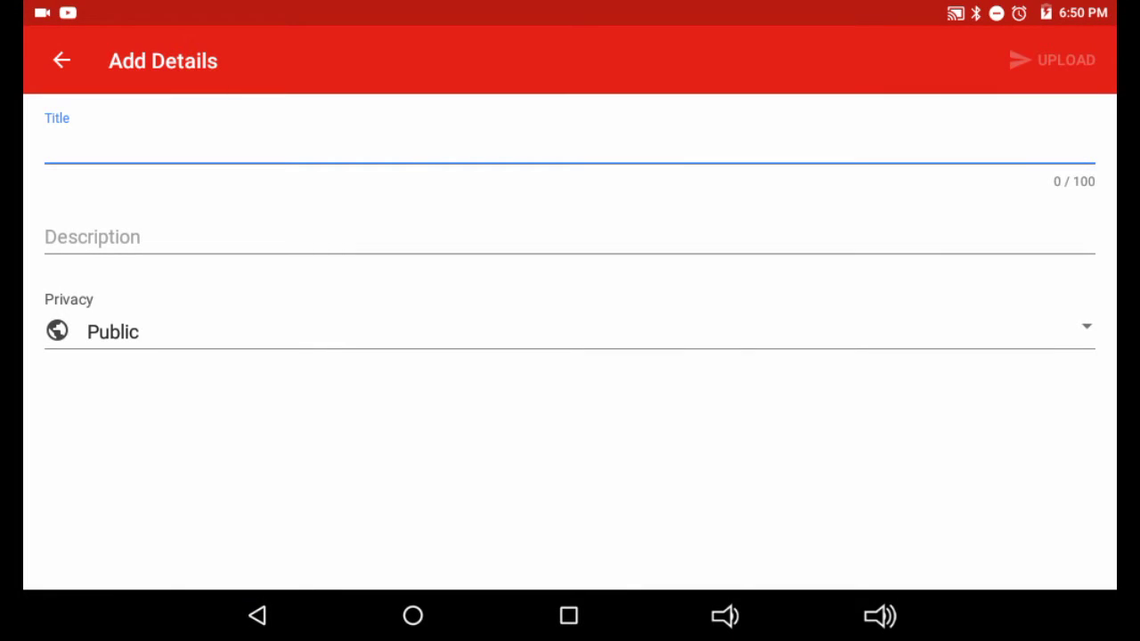
pyautogui.click(267, 239)
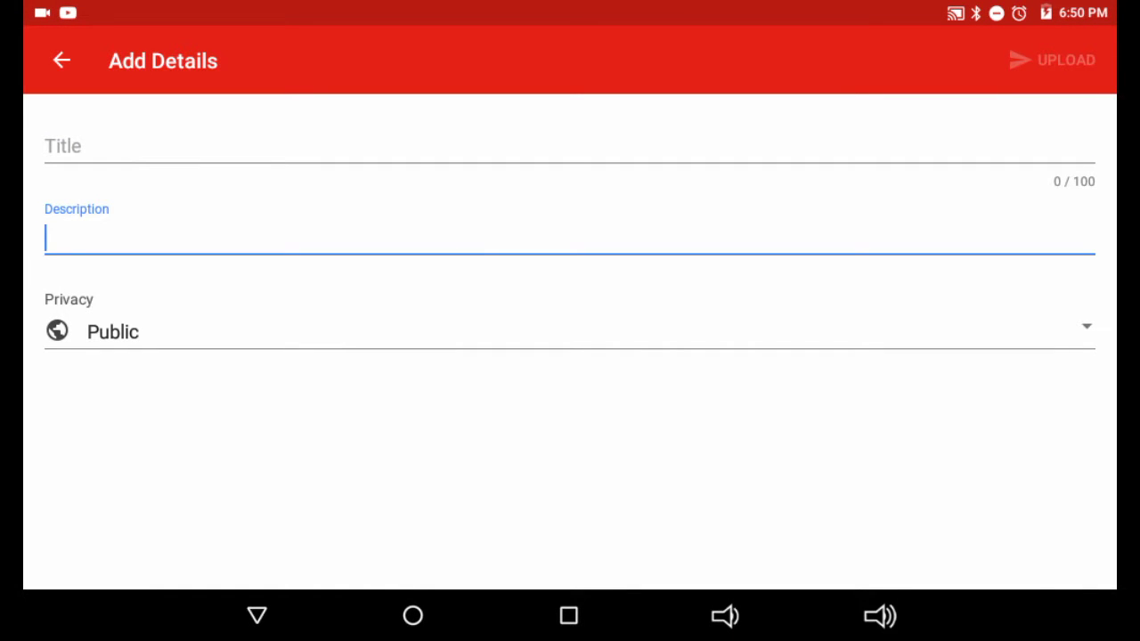
pyautogui.write('aaa')
pyautogui.click(76, 240)
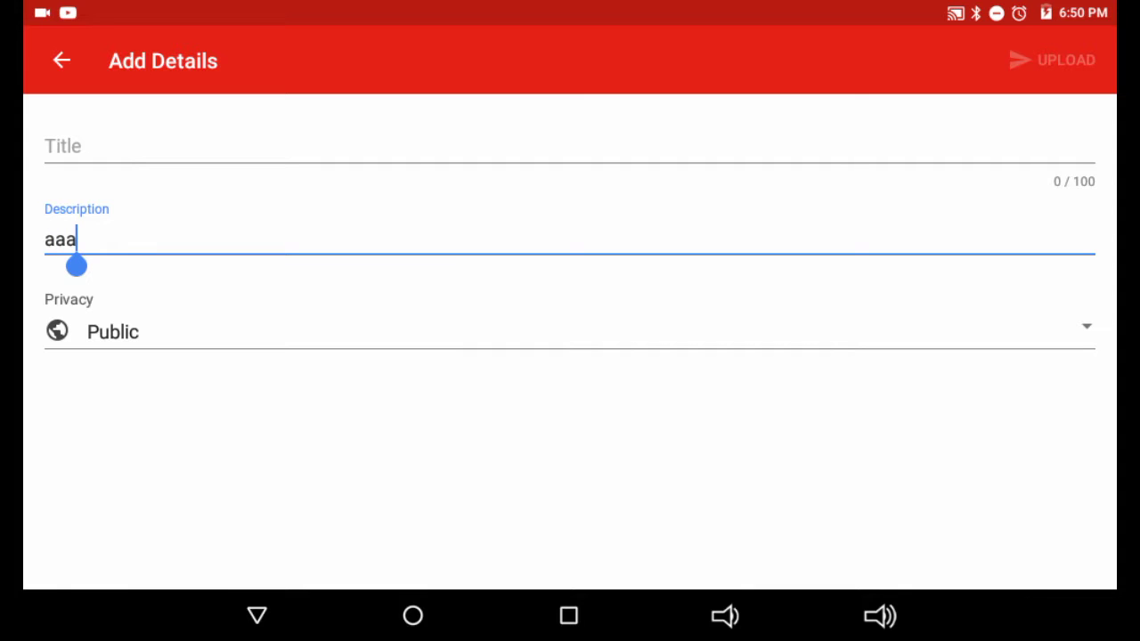
pyautogui.click(76, 265)
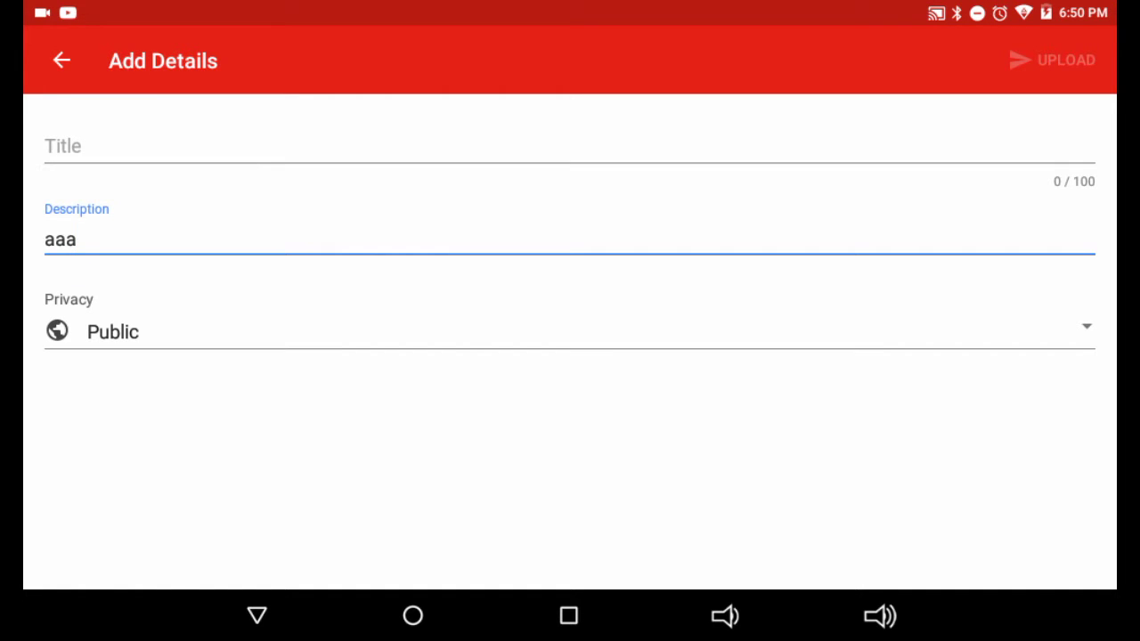
pyautogui.click(76, 240)
pyautogui.press('BackSpace')
pyautogui.press('BackSpace')
pyautogui.press('BackSpace')
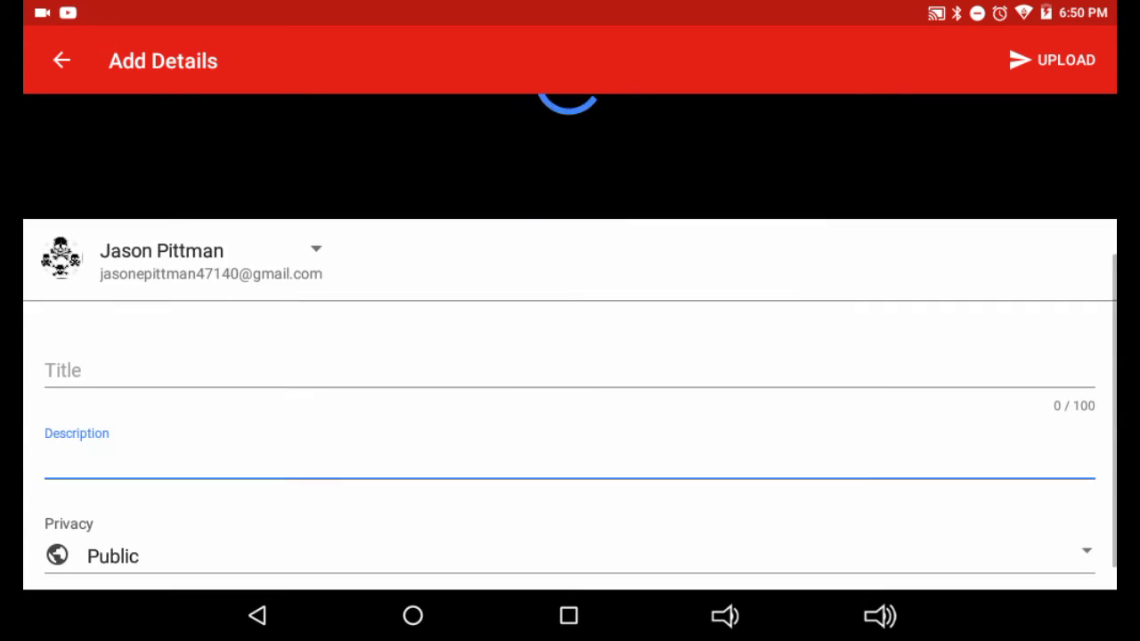
pyautogui.write('z')
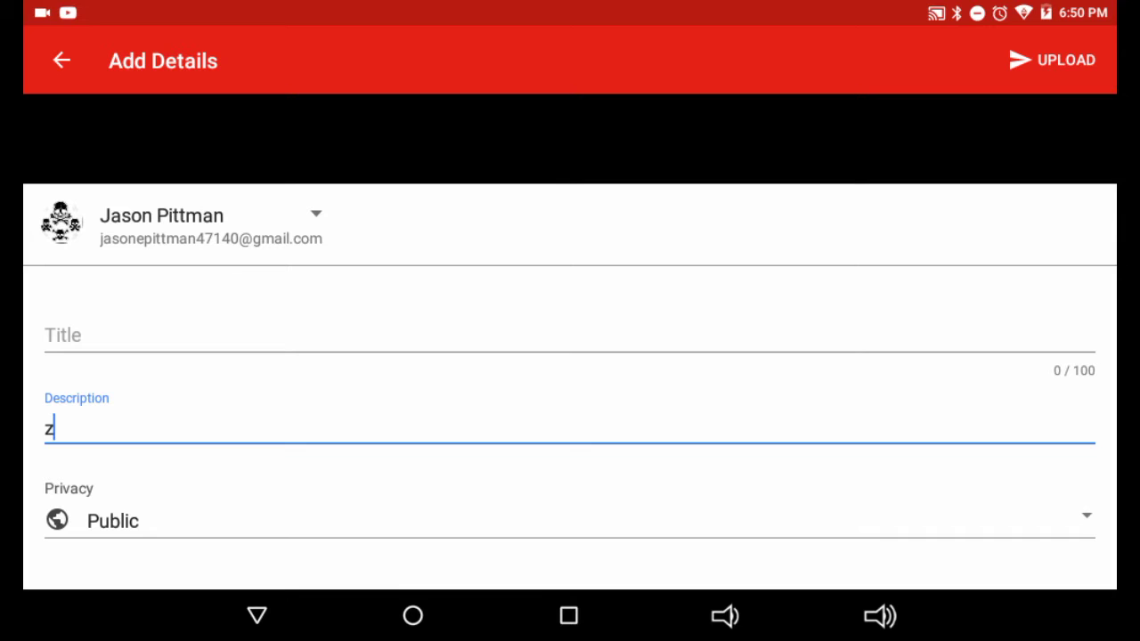
pyautogui.write('z')
pyautogui.click(65, 430)
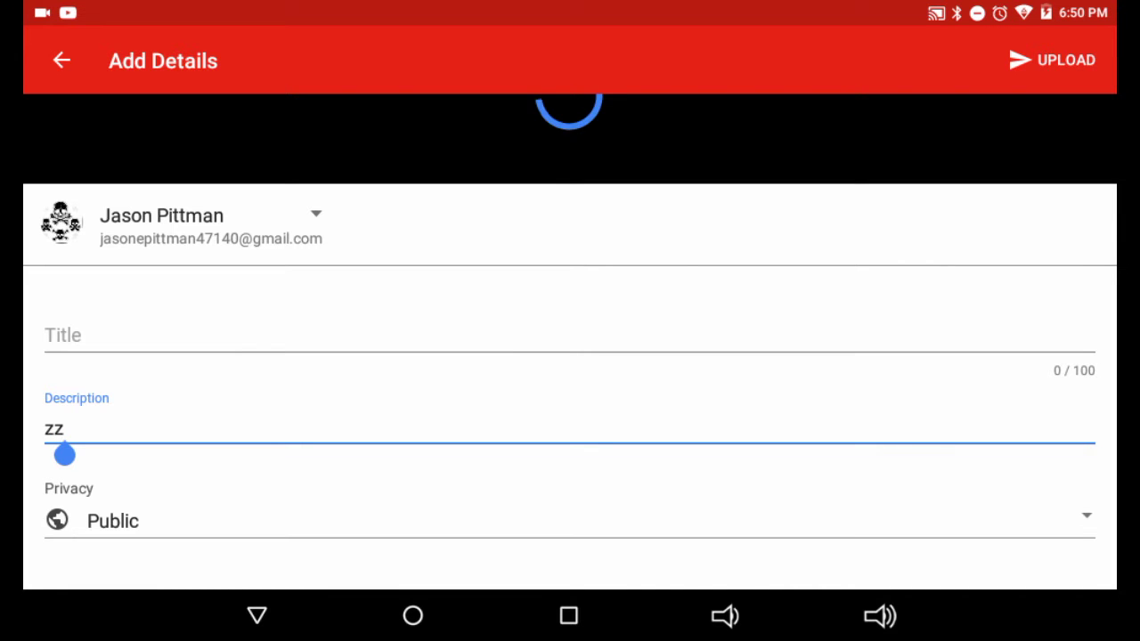
pyautogui.click(64, 454)
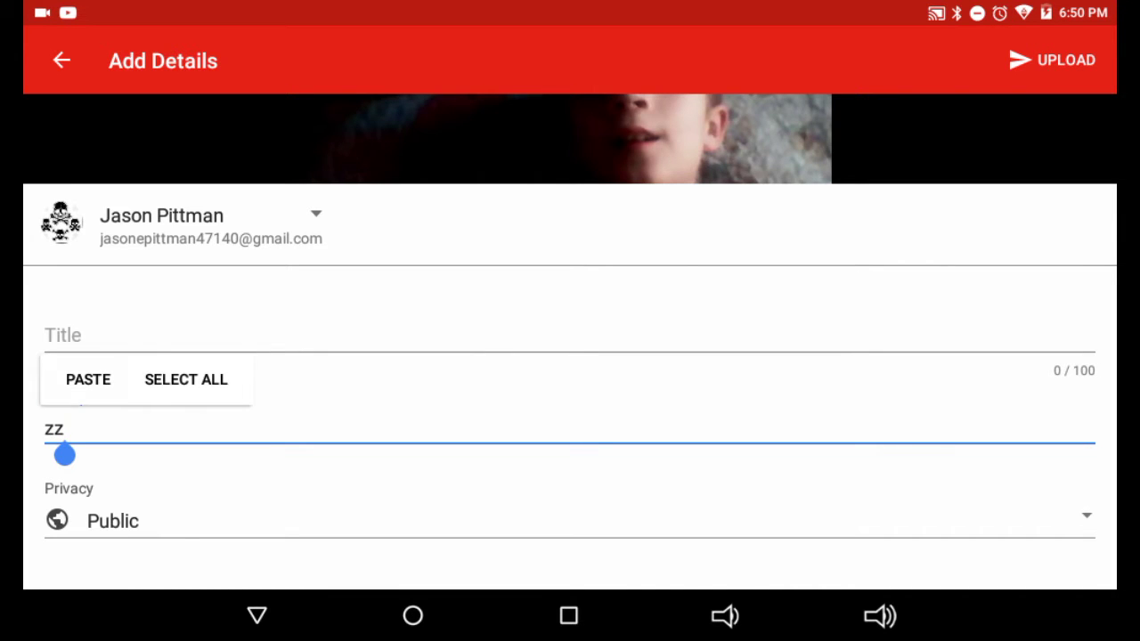
pyautogui.click(88, 379)
pyautogui.click(54, 429)
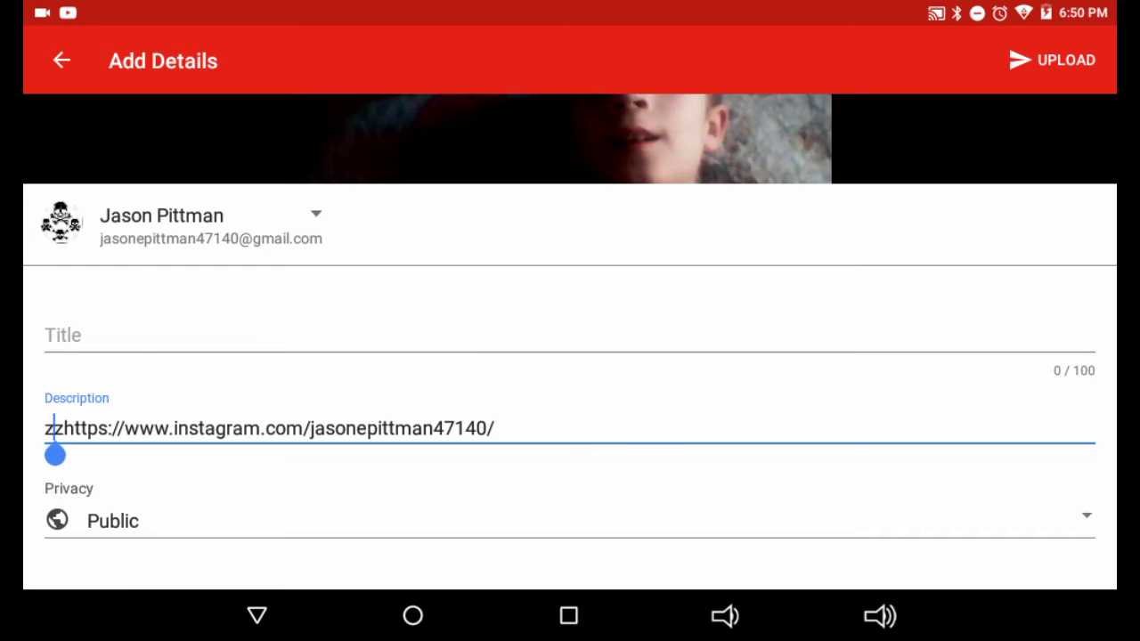
pyautogui.moveTo(55, 455); pyautogui.dragTo(64, 454)
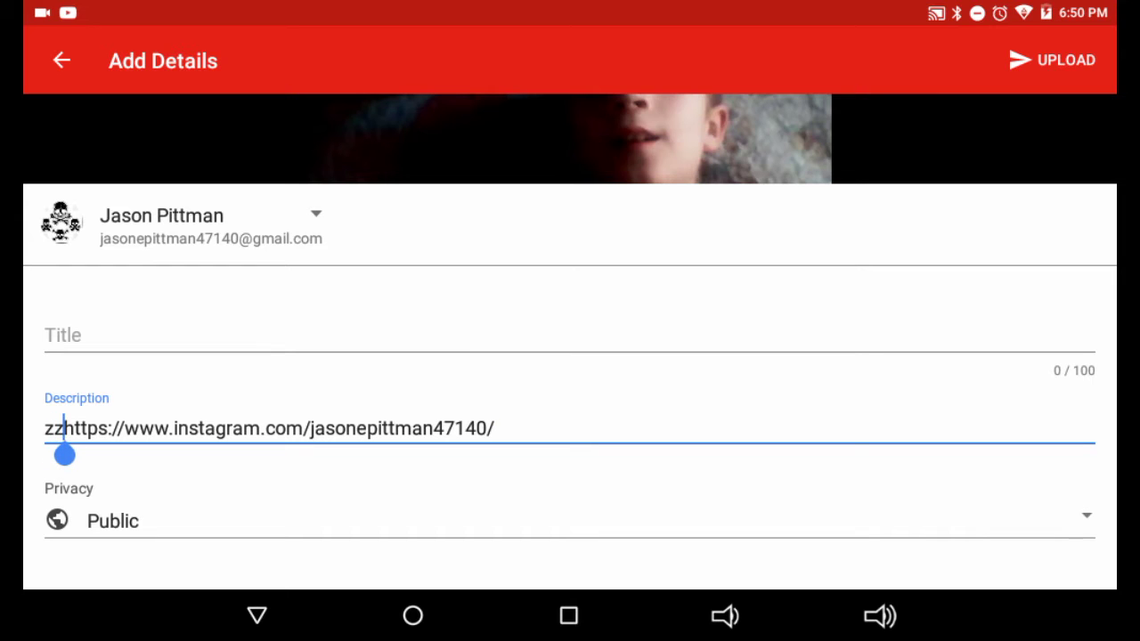
pyautogui.press('BackSpace')
pyautogui.press('BackSpace')
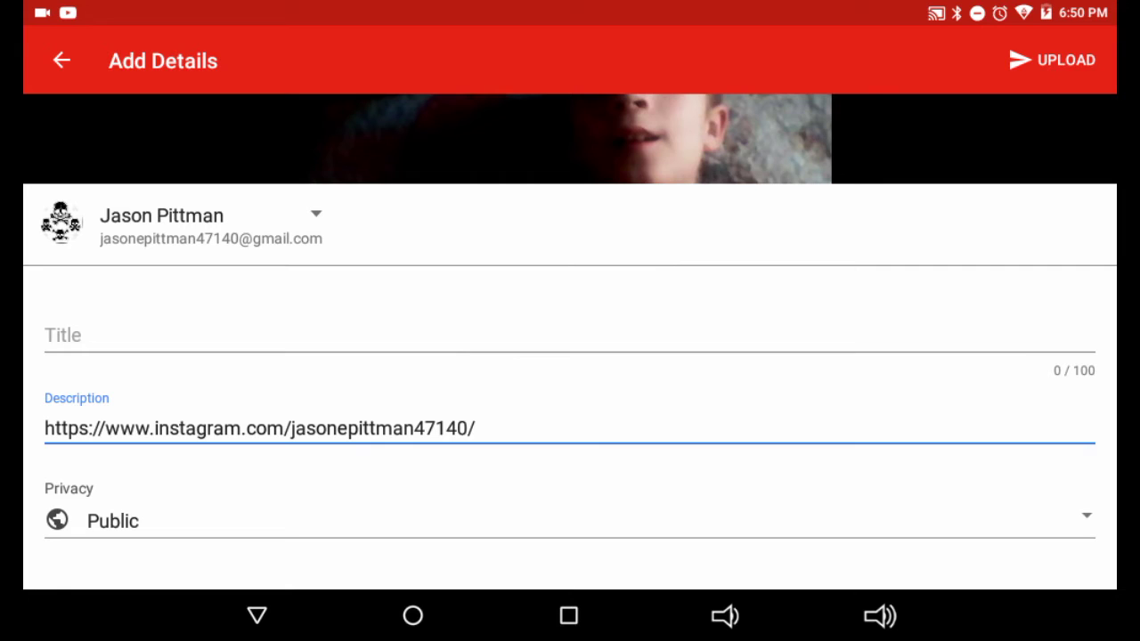
pyautogui.click(476, 429)
pyautogui.press('BackSpace')
pyautogui.press('BackSpace')
pyautogui.press('BackSpace')
pyautogui.press('BackSpace')
pyautogui.press('BackSpace')
pyautogui.press('BackSpace')
pyautogui.press('BackSpace')
pyautogui.press('BackSpace')
pyautogui.press('BackSpace')
pyautogui.press('BackSpace')
pyautogui.press('BackSpace')
pyautogui.press('BackSpace')
pyautogui.press('BackSpace')
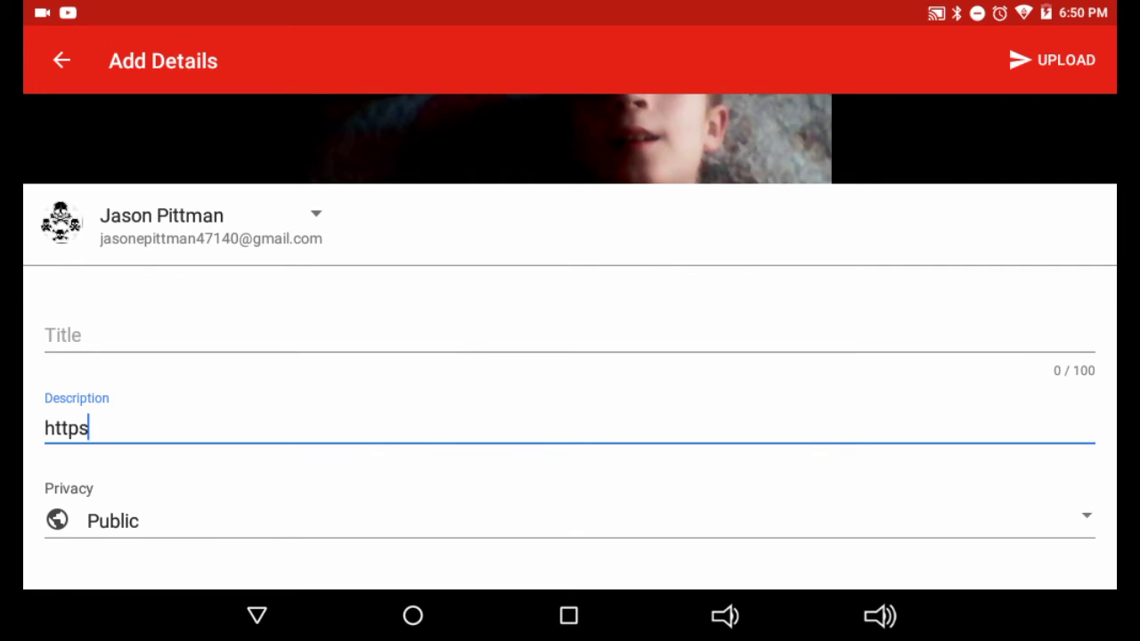
pyautogui.press('BackSpace')
pyautogui.press('BackSpace')
pyautogui.press('BackSpace')
# Step: Swipe YouTube, Photos, Camera and Five Nights at Freddys 2 Demo out of recent apps
pyautogui.click(568, 615)
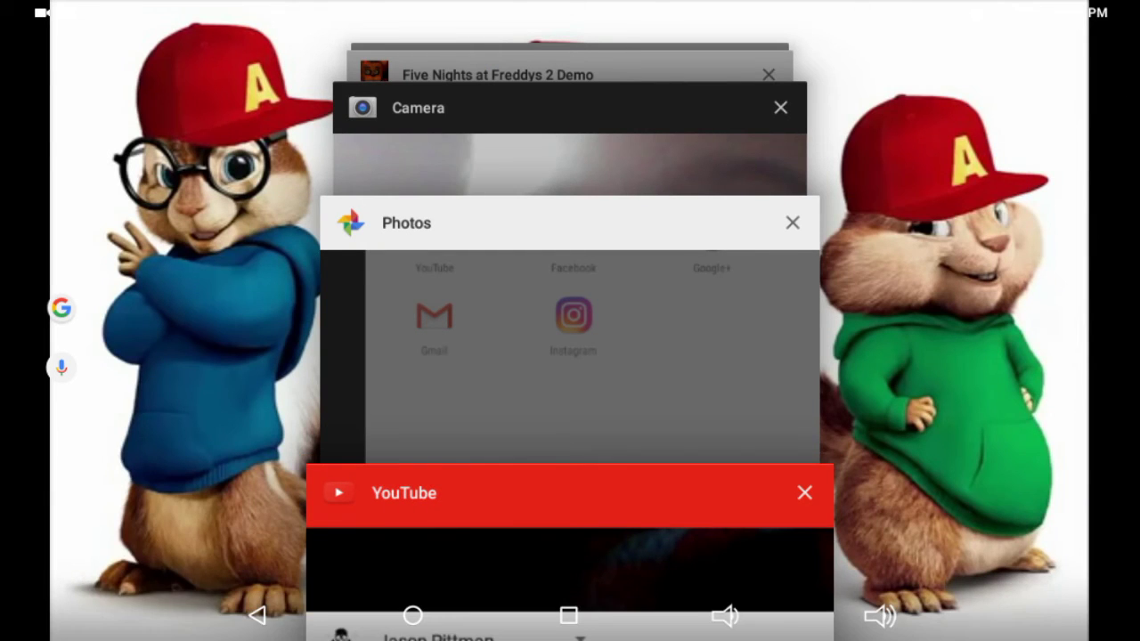
pyautogui.moveTo(570, 496); pyautogui.dragTo(268, 495)
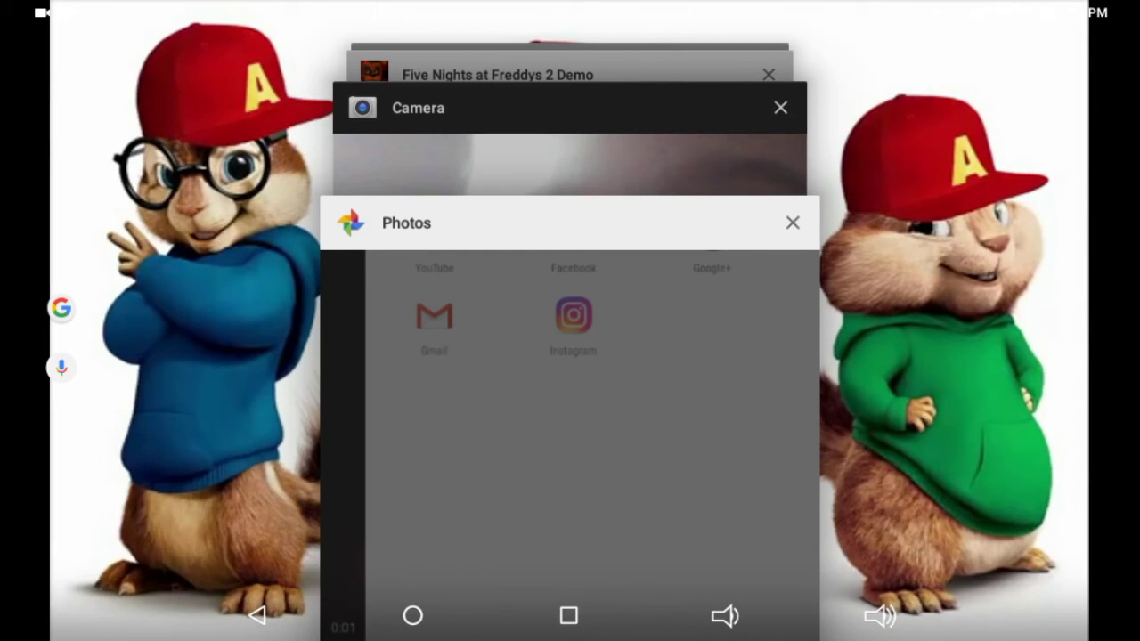
pyautogui.moveTo(570, 401); pyautogui.dragTo(267, 400)
pyautogui.moveTo(570, 356); pyautogui.dragTo(178, 356)
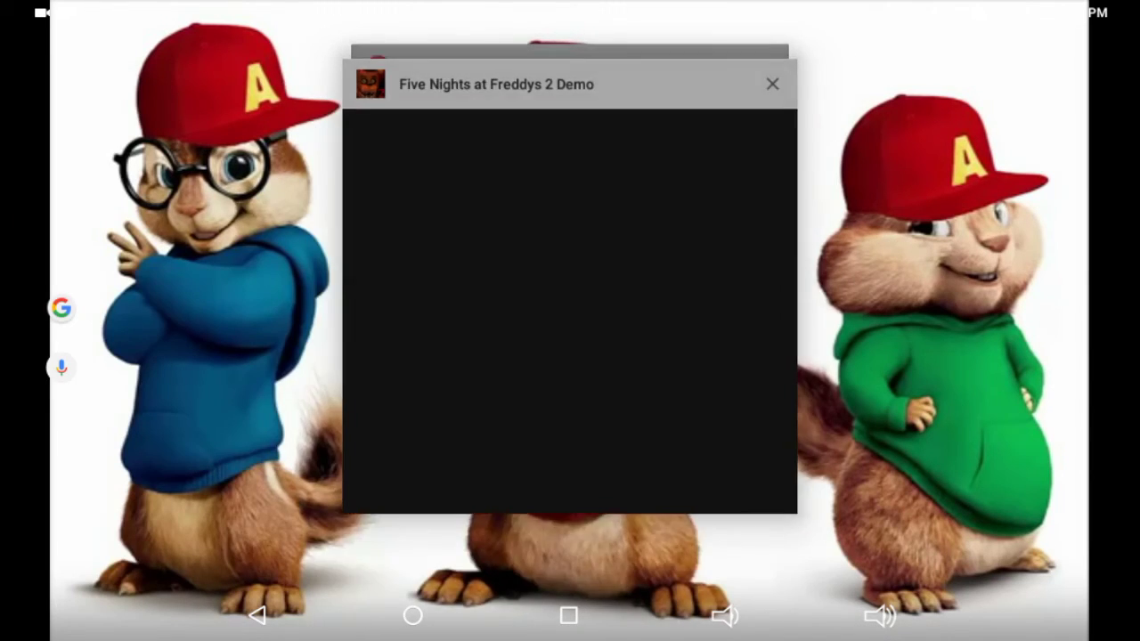
pyautogui.moveTo(571, 357); pyautogui.dragTo(374, 356)
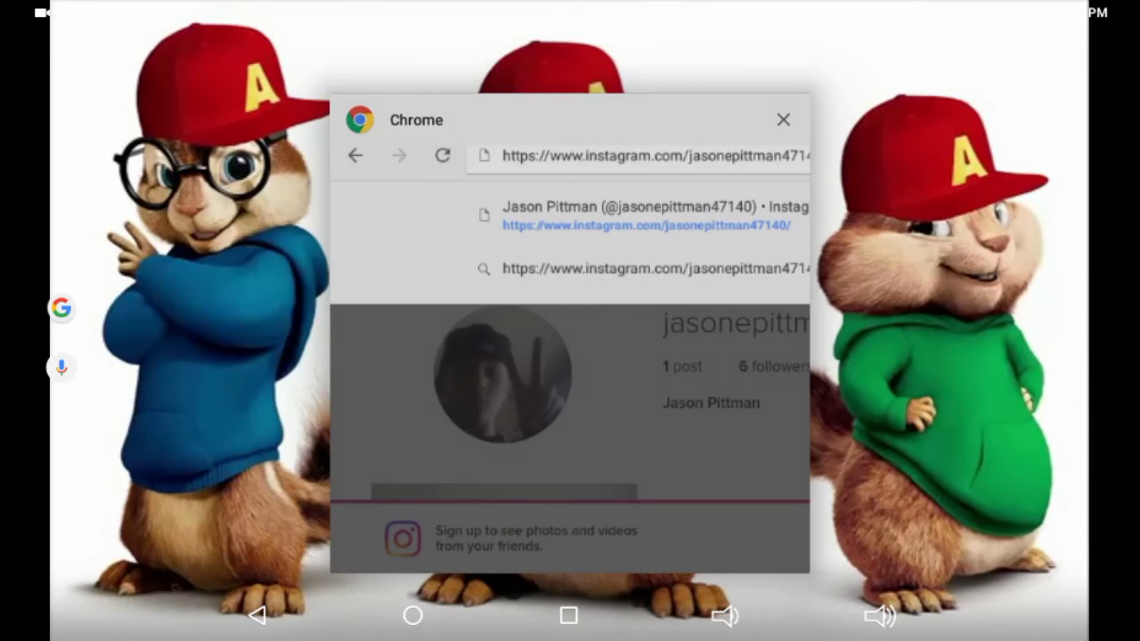